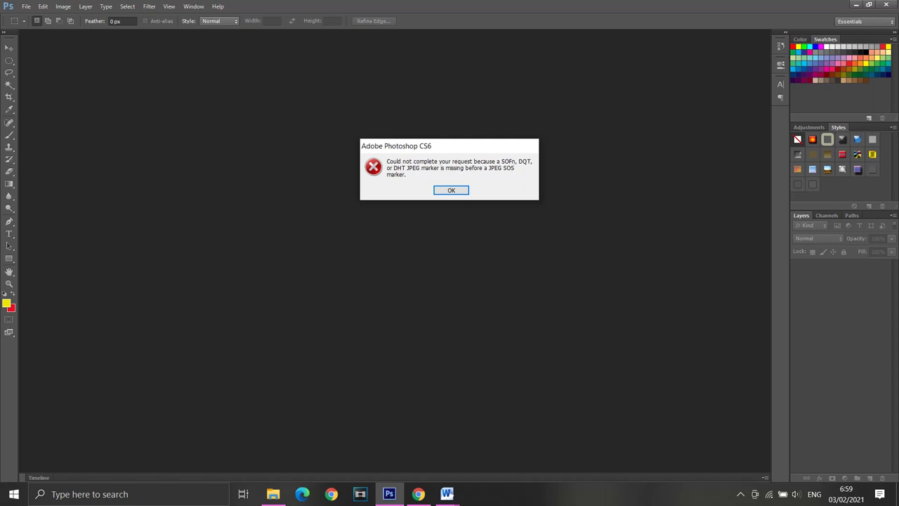
- Dismiss the 'Could not complete your request' error about the missing JPEG marker
left_click(452, 190)
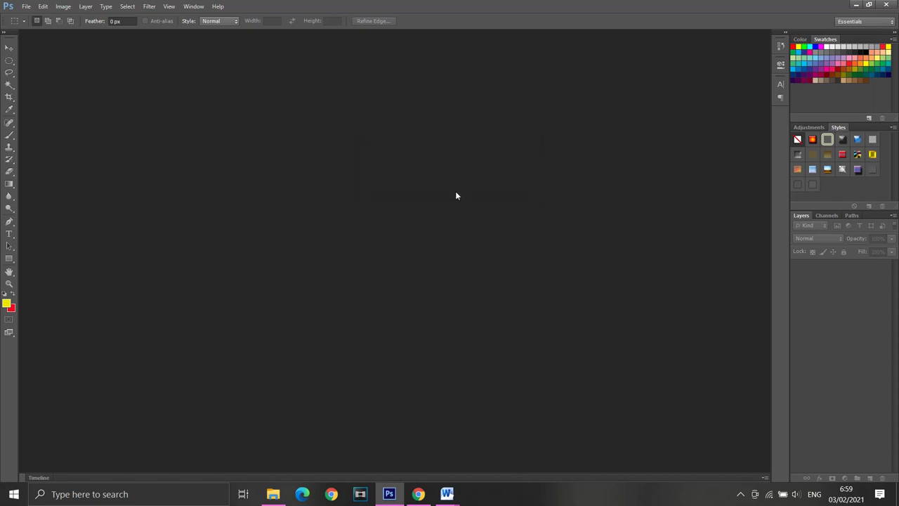
- Download the shop photo from the Kelompok 6 chat as 'WhatsApp Image 2021-02-03 at 06.56.14.jpeg'
left_click(419, 494)
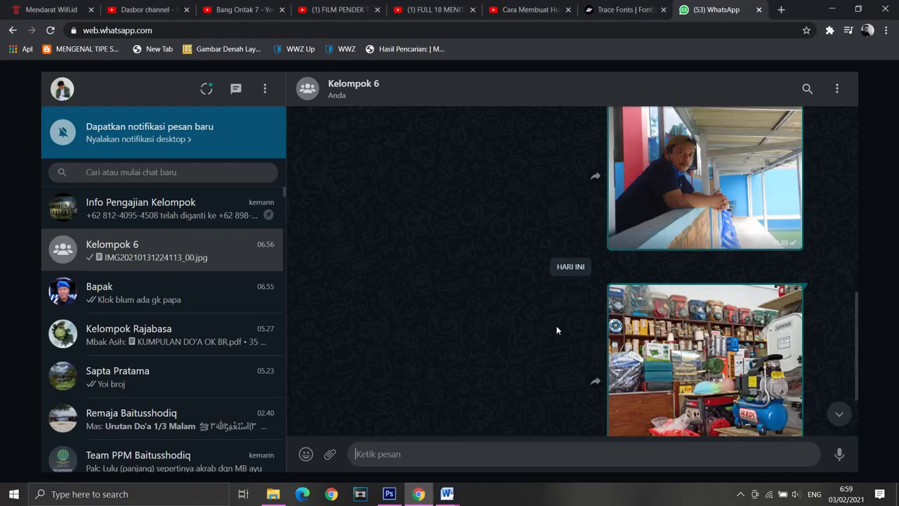
scroll(556, 330, "down", 2)
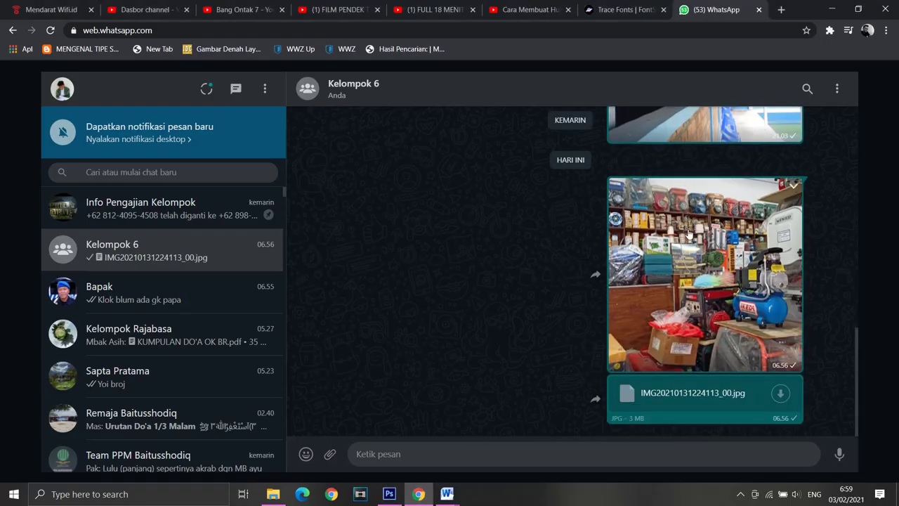
left_click(678, 248)
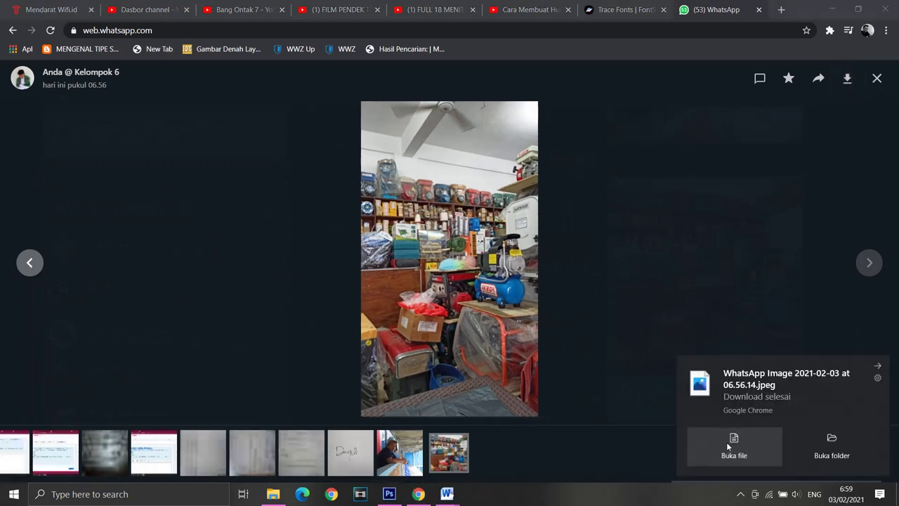
left_click(726, 441)
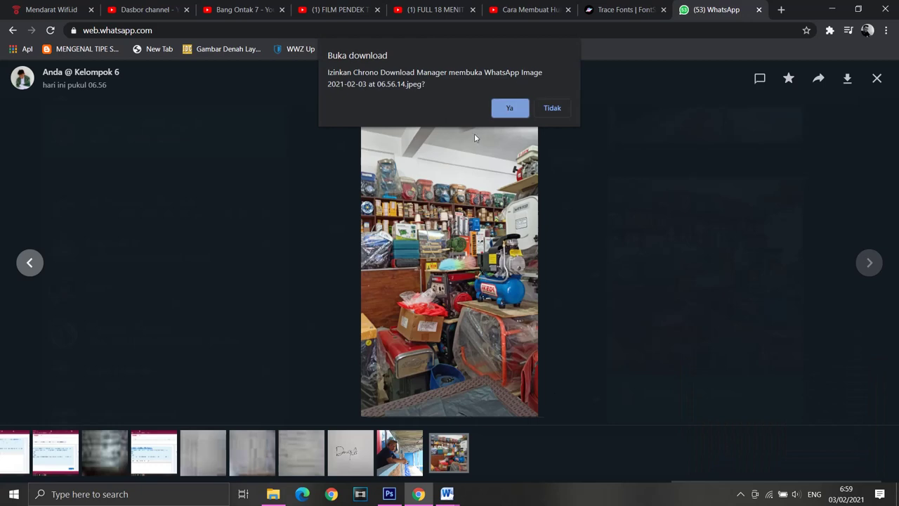
left_click(555, 113)
left_click(274, 493)
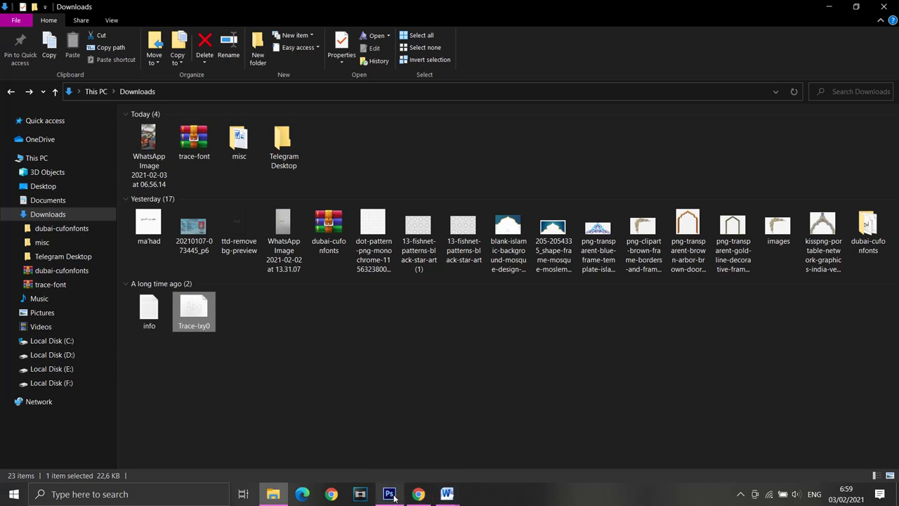
- Drag the downloaded WhatsApp Image from Downloads into Photoshop, which shows the JPEG marker error again
left_click_drag(155, 146, 355, 381)
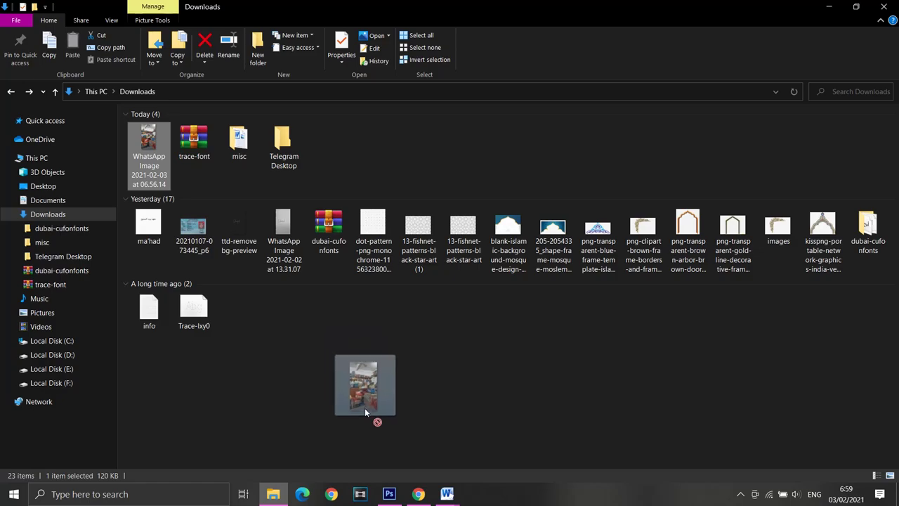
mouse_move(355, 380)
left_mouse_down()
mouse_move(394, 499)
mouse_move(378, 328)
mouse_move(388, 246)
mouse_move(383, 222)
left_mouse_up()
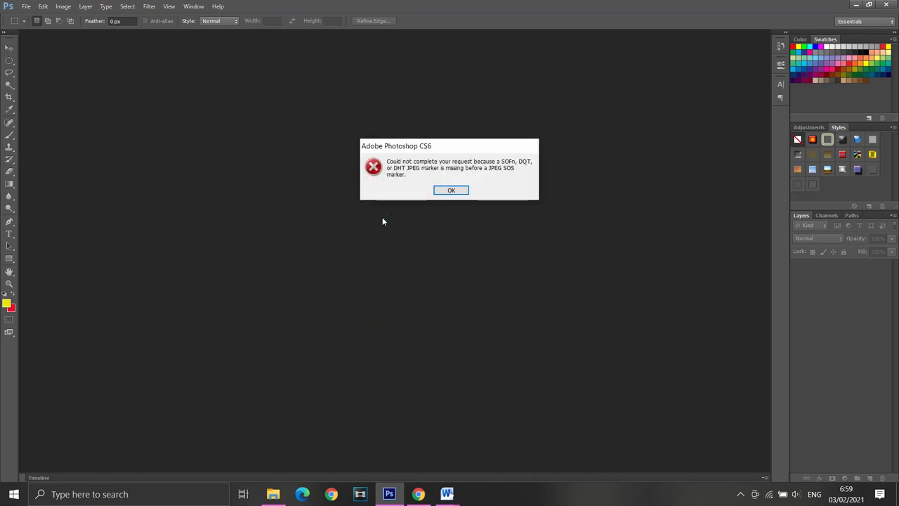
left_click(452, 190)
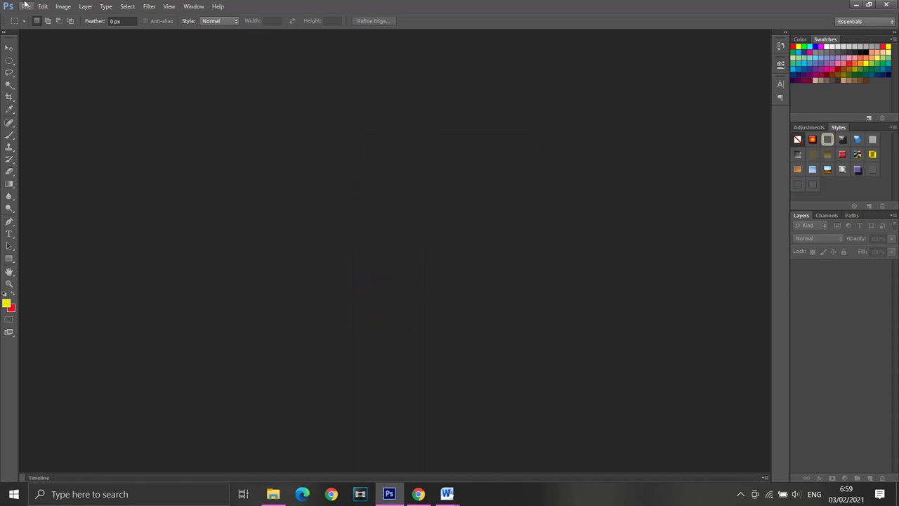
left_click(26, 9)
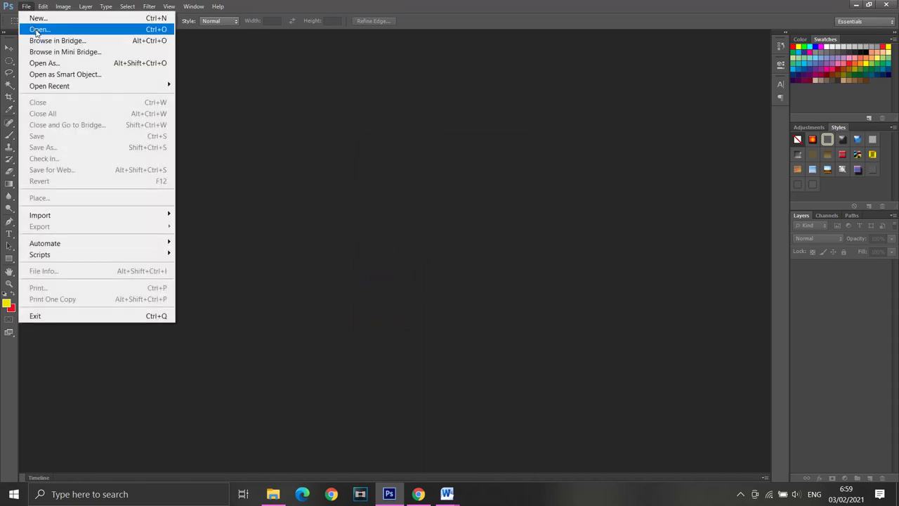
left_click(35, 29)
left_click(379, 179)
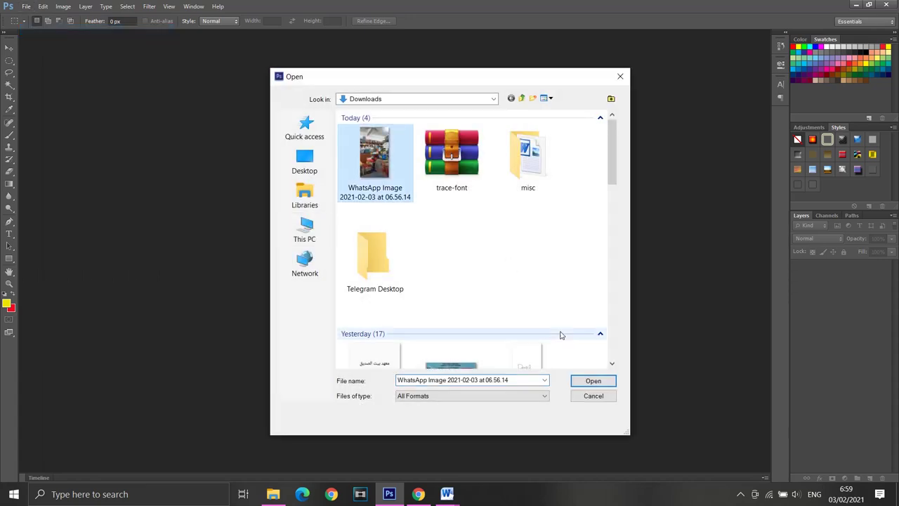
left_click(595, 381)
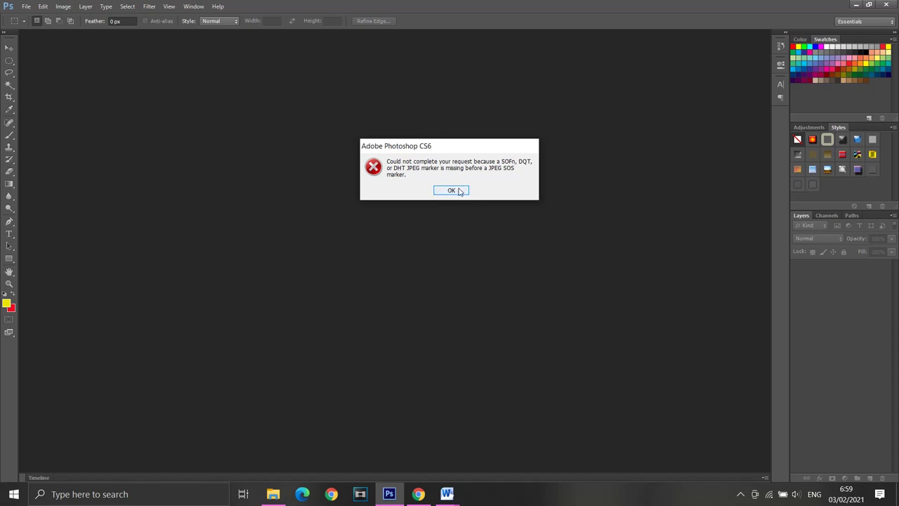
left_click(443, 191)
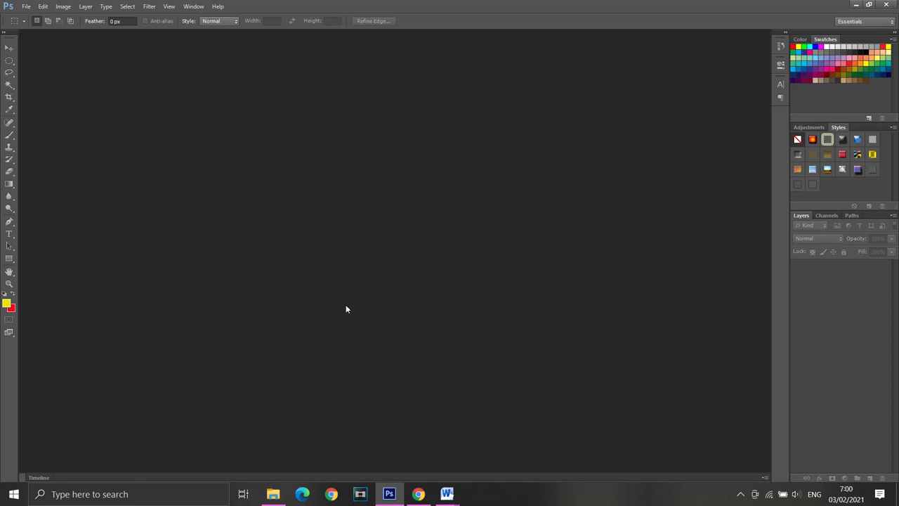
left_click(274, 494)
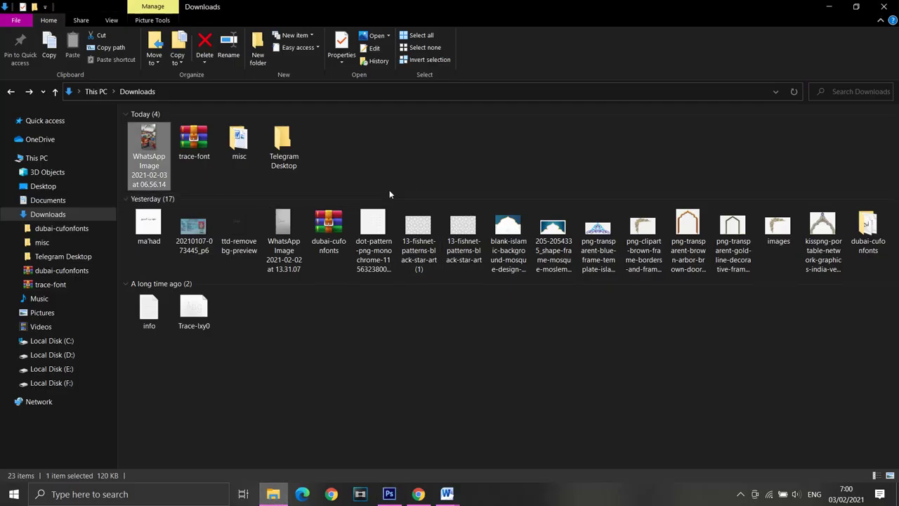
mouse_move(149, 151)
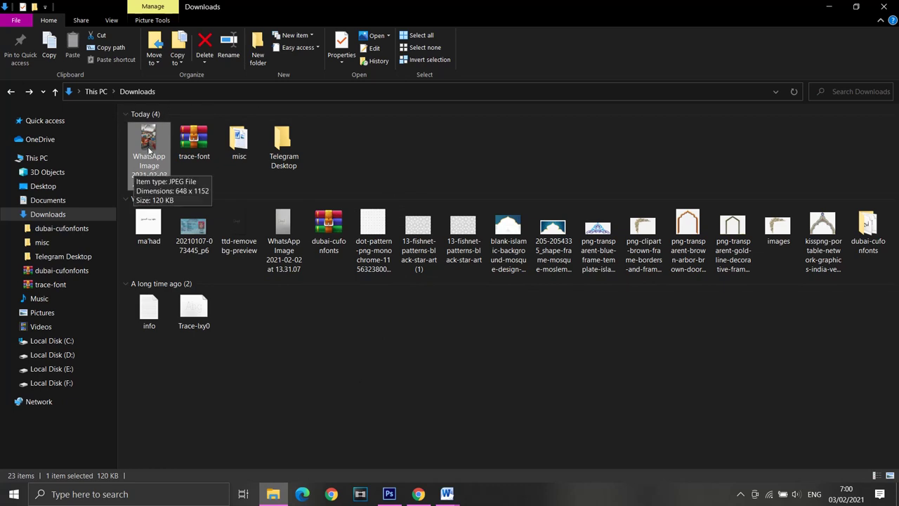
- Check the WhatsApp Image's context menu in Downloads, then open Windows search to find another app
right_click(154, 144)
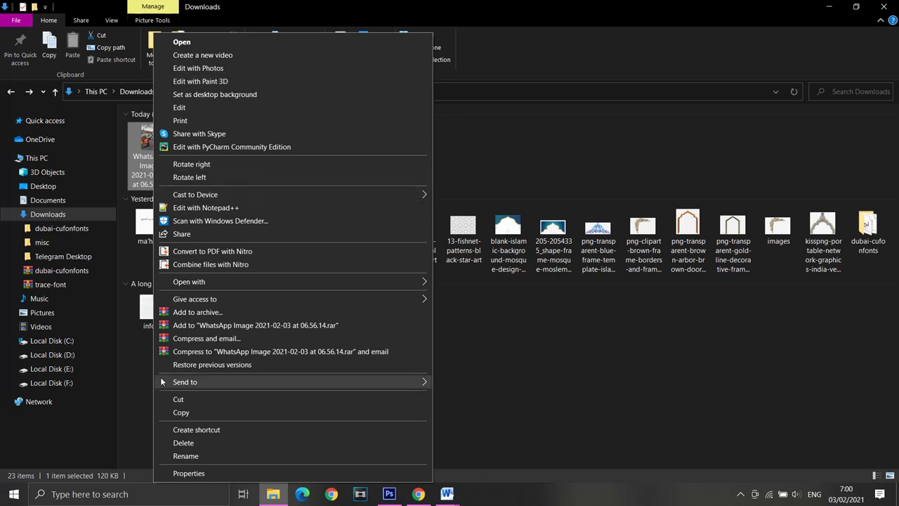
left_click(103, 500)
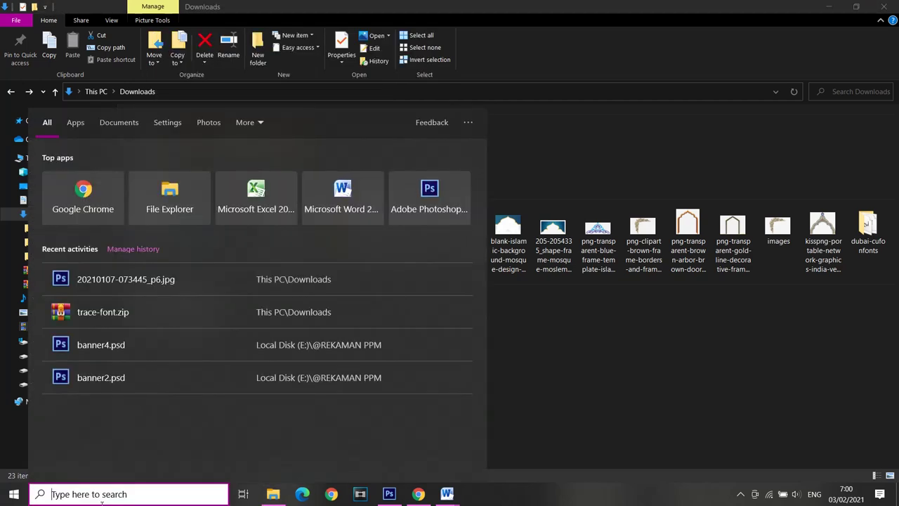
- Launch Paint and open 'WhatsApp Image 2021-02-03 at 06.56.14' from the Downloads folder
type("paint")
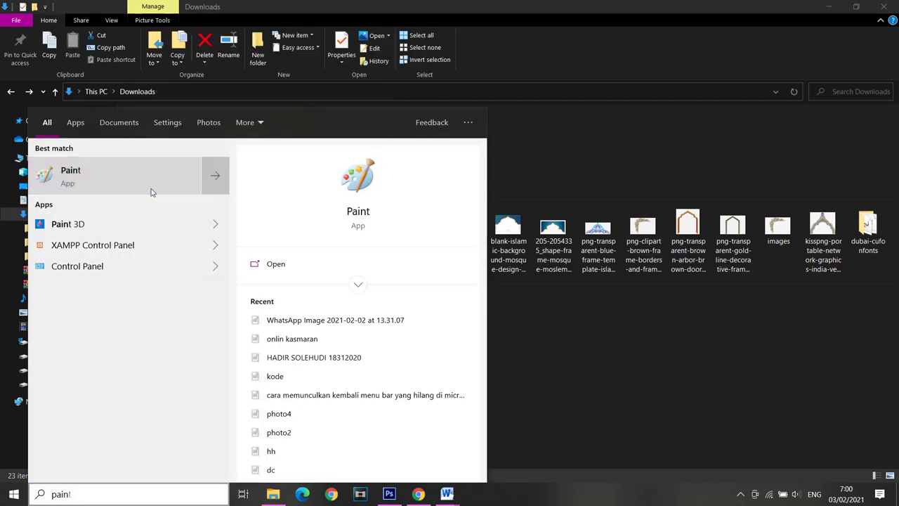
left_click(151, 192)
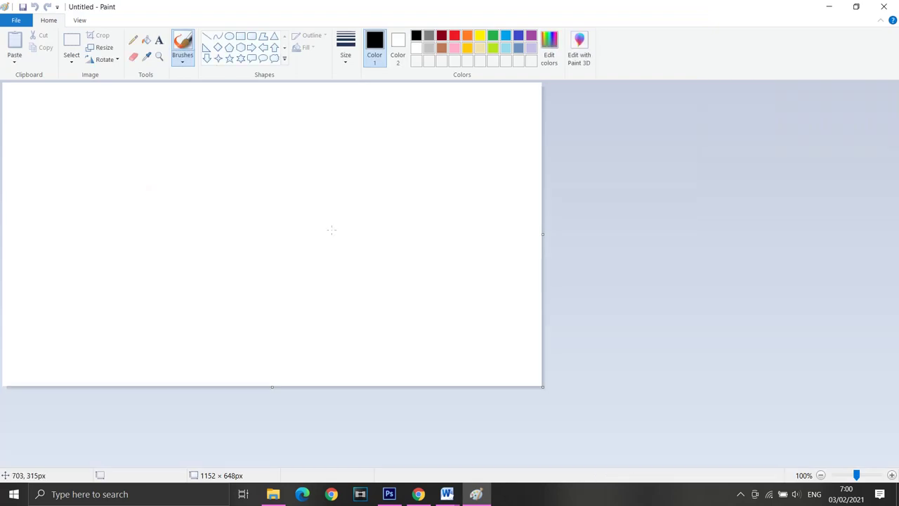
key("ctrl+o")
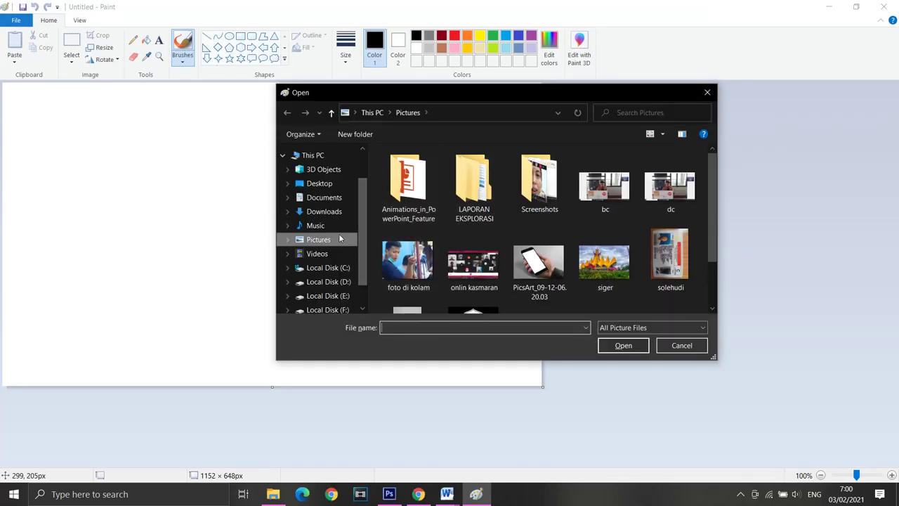
left_click(334, 216)
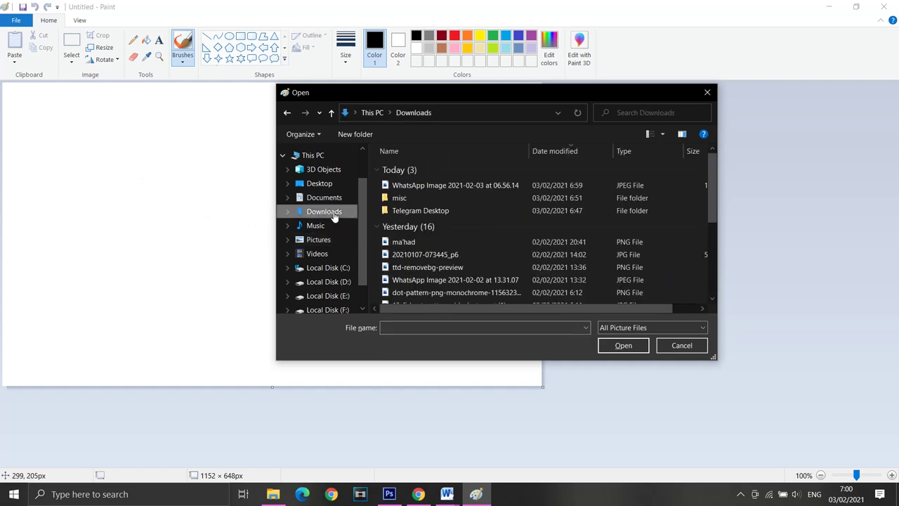
double_click(442, 187)
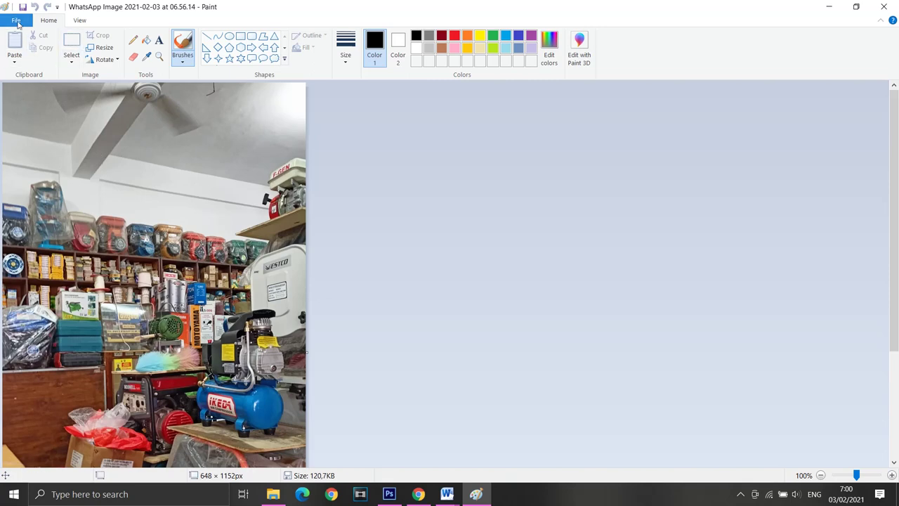
- Save the photo from Paint as a JPEG picture named 'foto' in Downloads
left_click(17, 21)
mouse_move(36, 117)
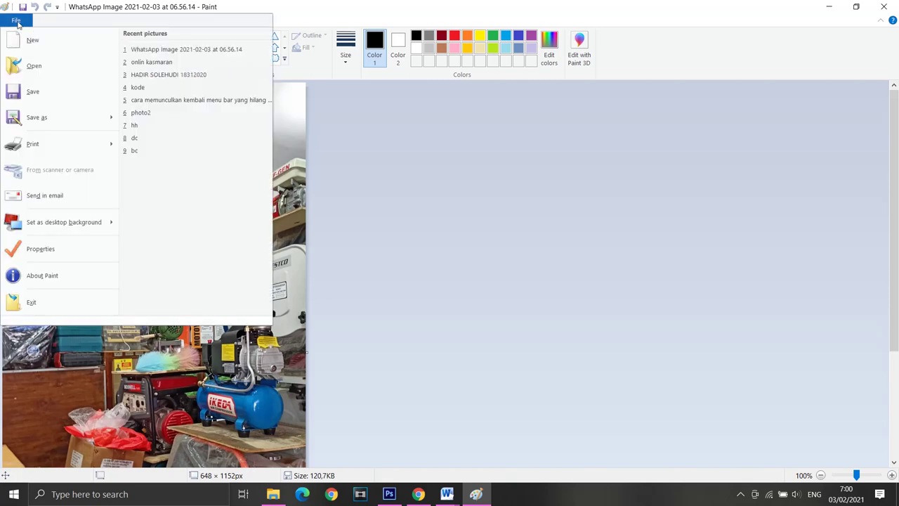
left_click(36, 117)
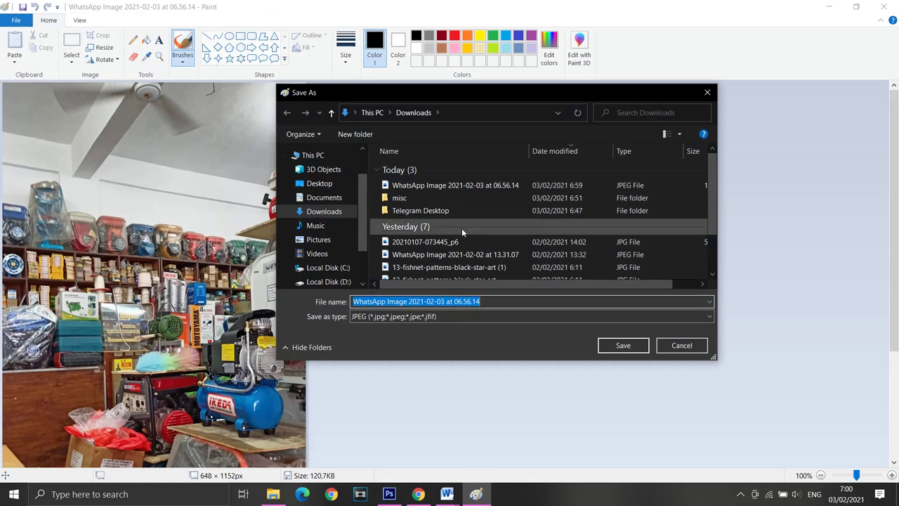
type("foto")
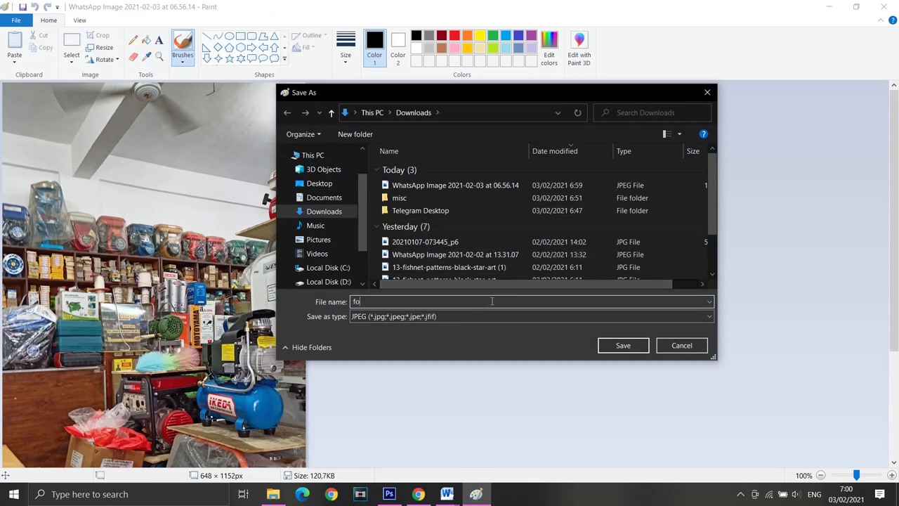
left_click(431, 317)
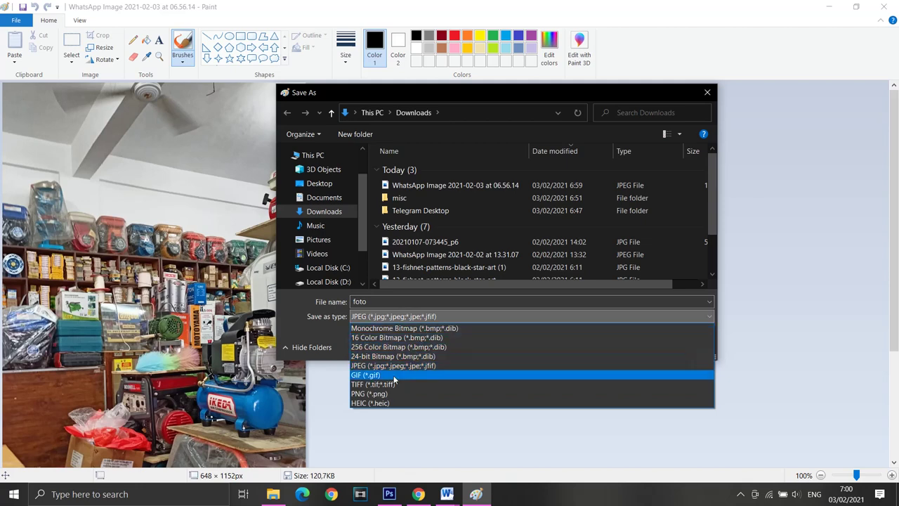
left_click(473, 318)
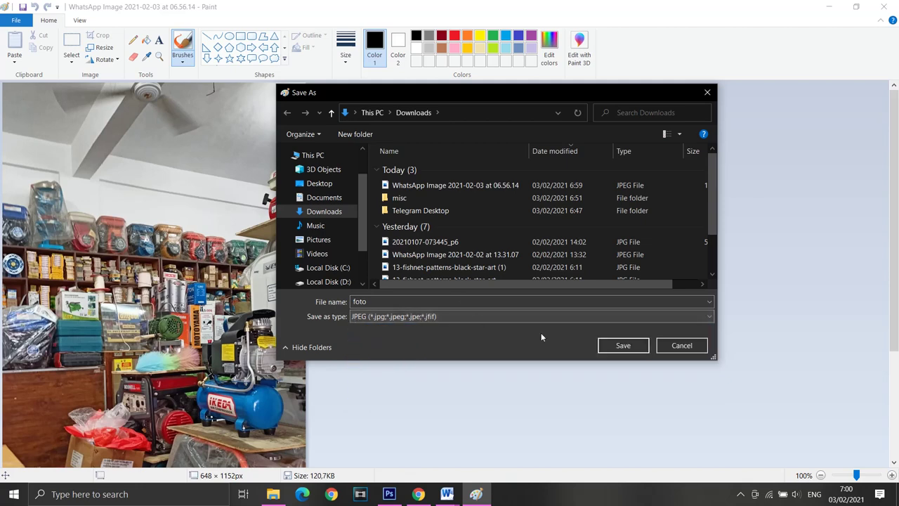
left_click(623, 346)
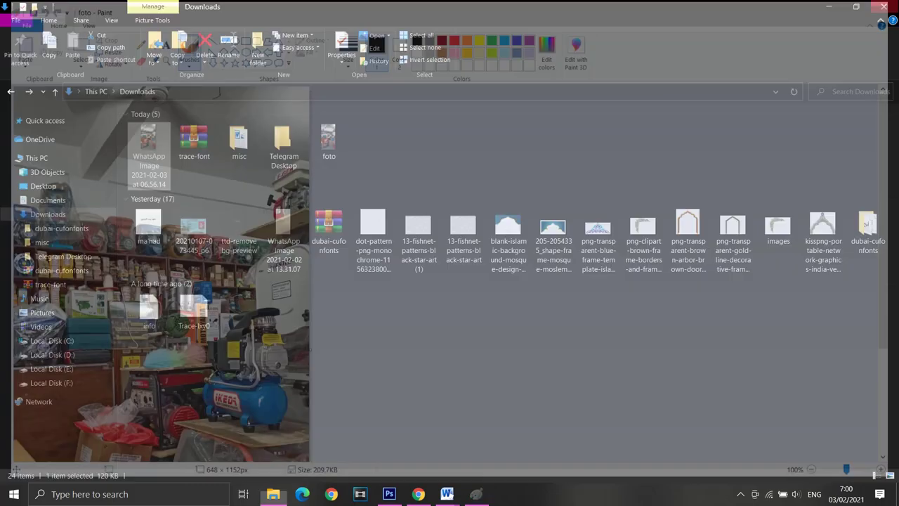
- Close Paint and open foto.jpg from Downloads in Photoshop without error
left_click(884, 6)
left_click(390, 494)
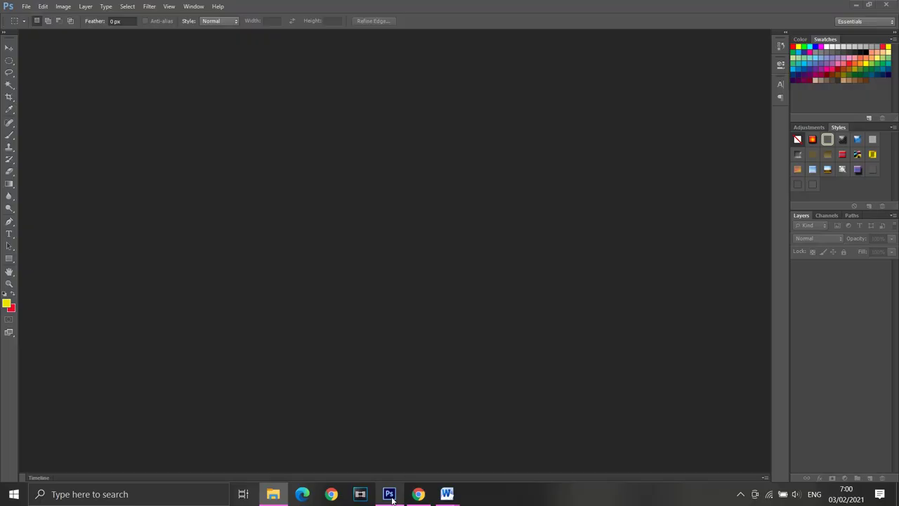
double_click(269, 224)
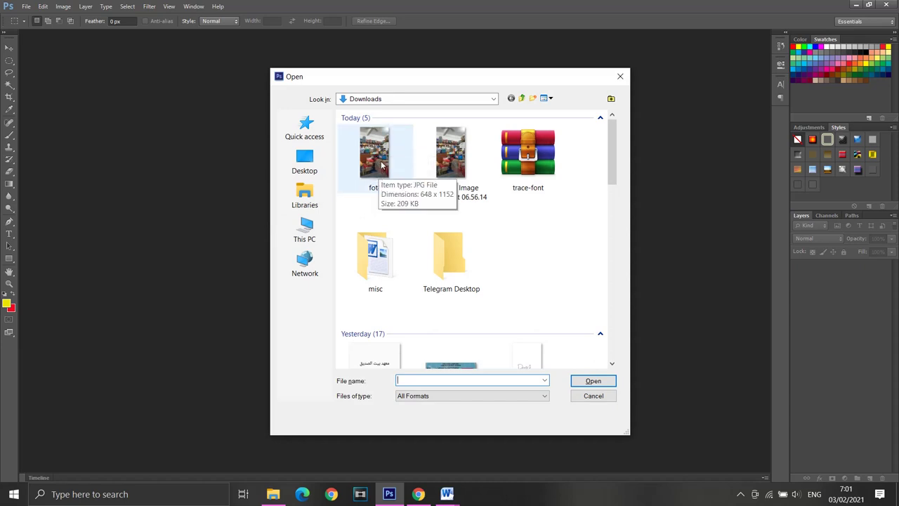
left_click(380, 172)
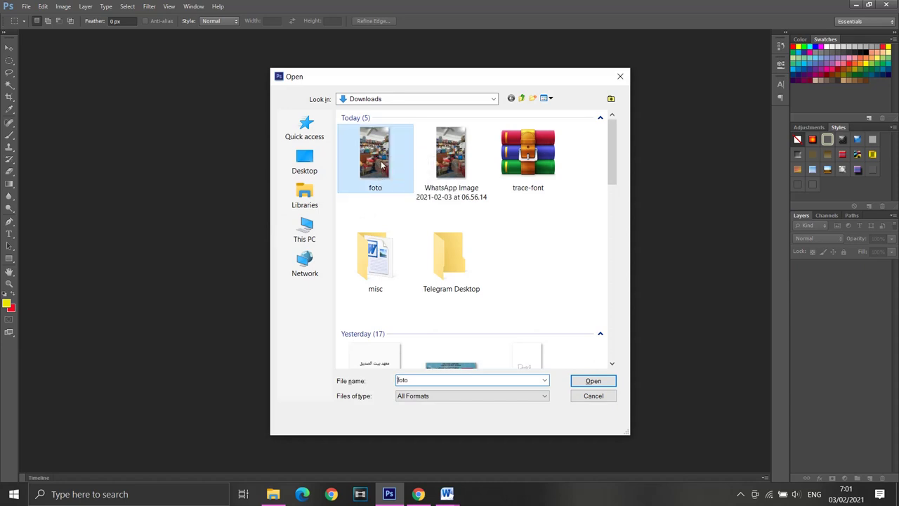
left_click(596, 381)
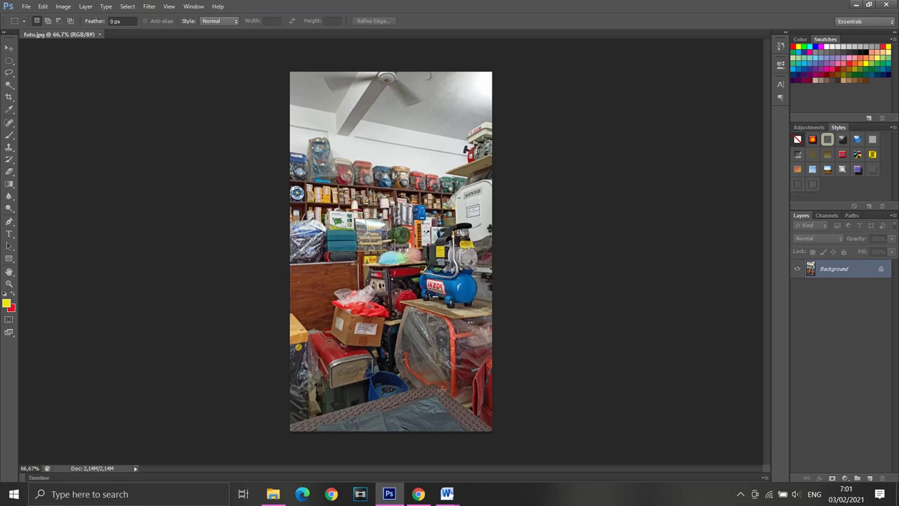
left_click(419, 494)
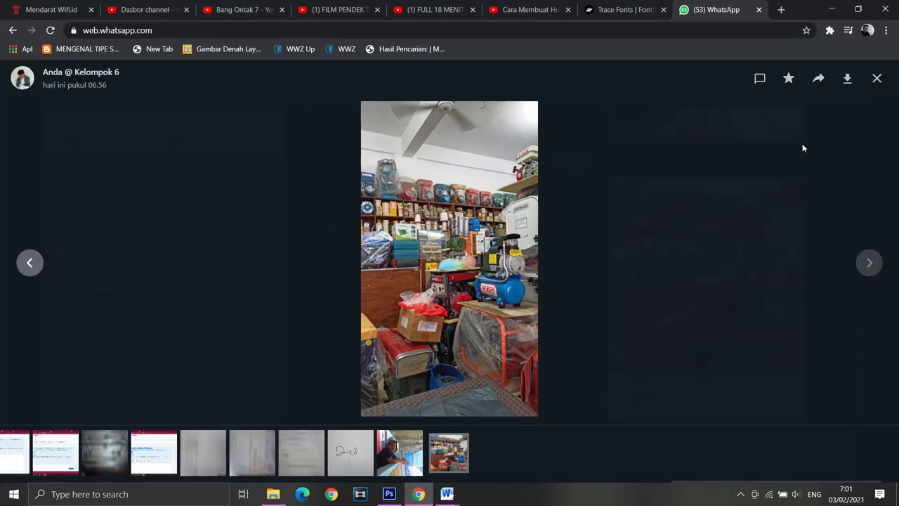
left_click(878, 78)
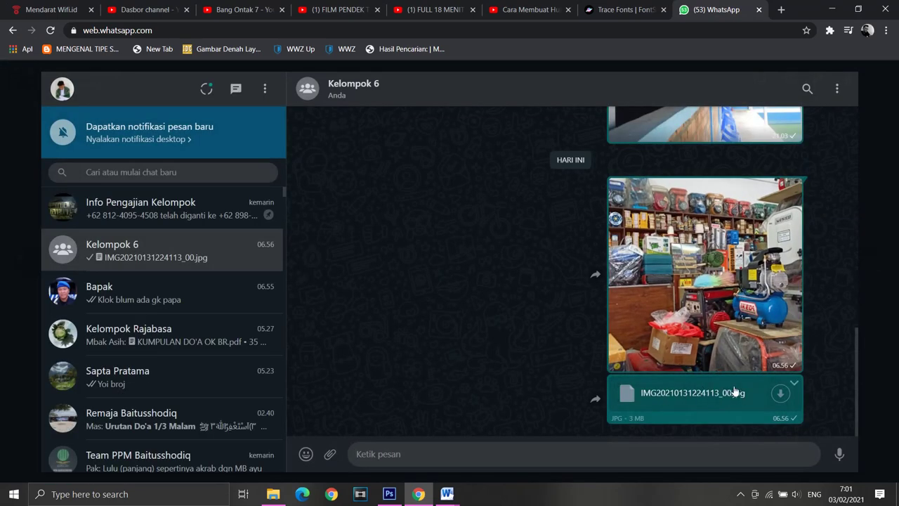
left_click(781, 397)
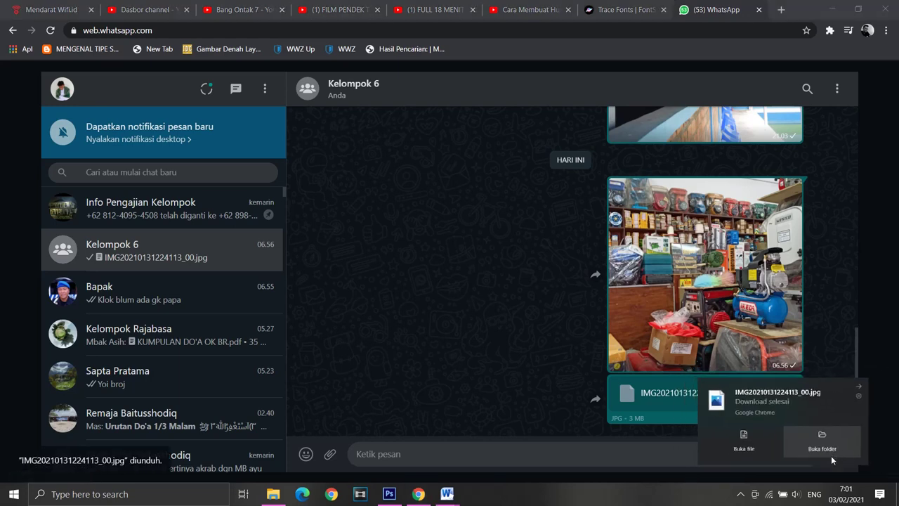
left_click(832, 455)
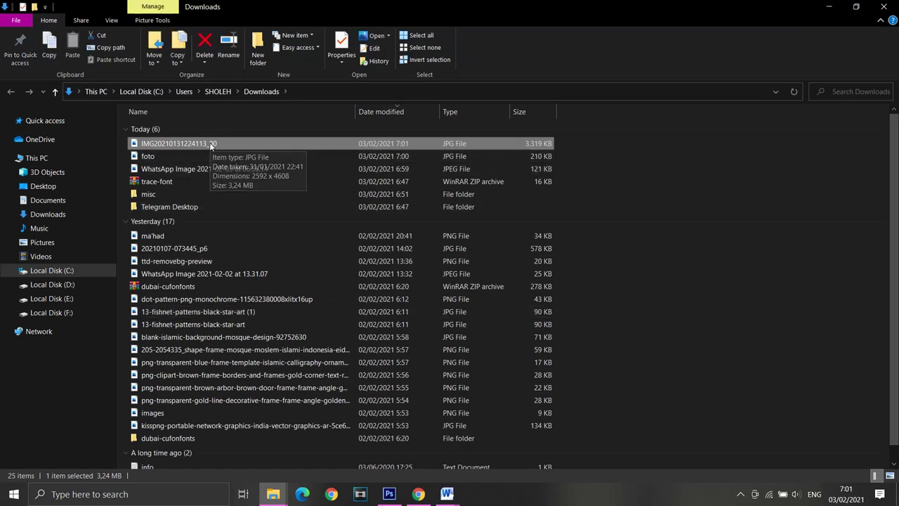
mouse_move(211, 146)
left_mouse_down()
mouse_move(366, 429)
mouse_move(485, 279)
left_mouse_up()
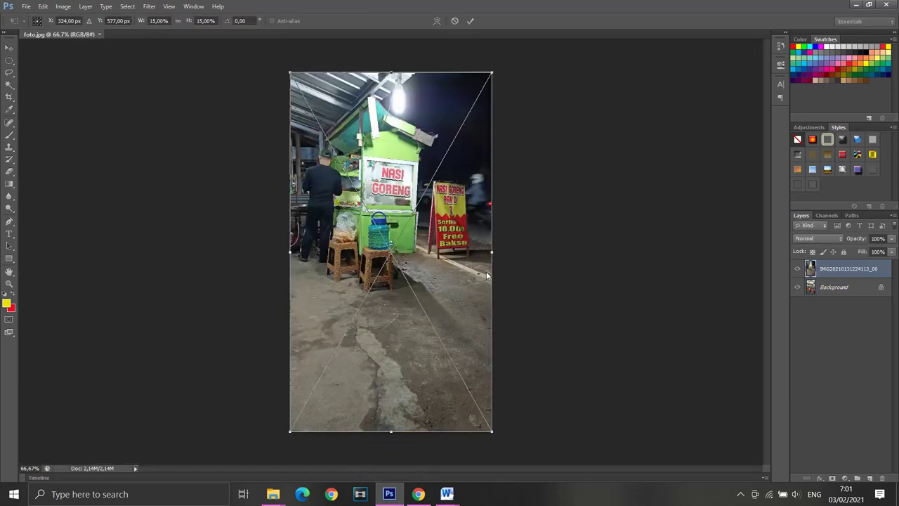
left_click(472, 21)
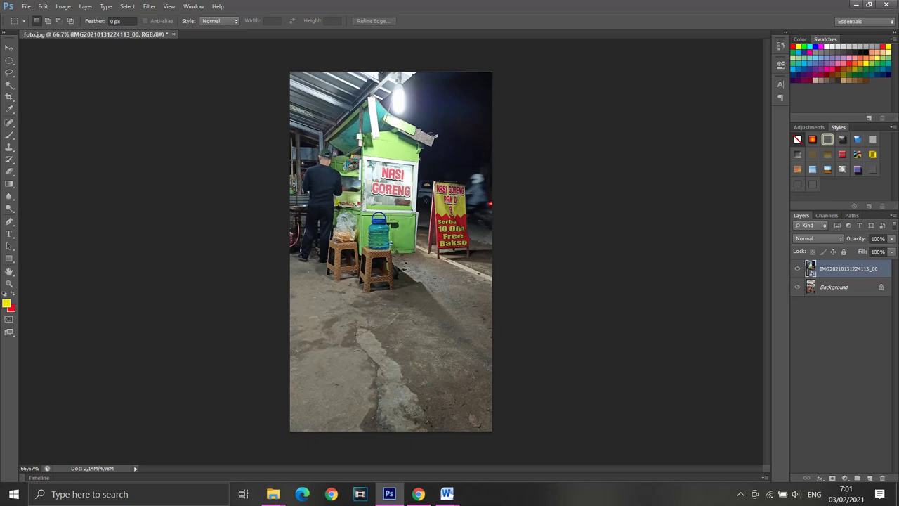
left_click(854, 288)
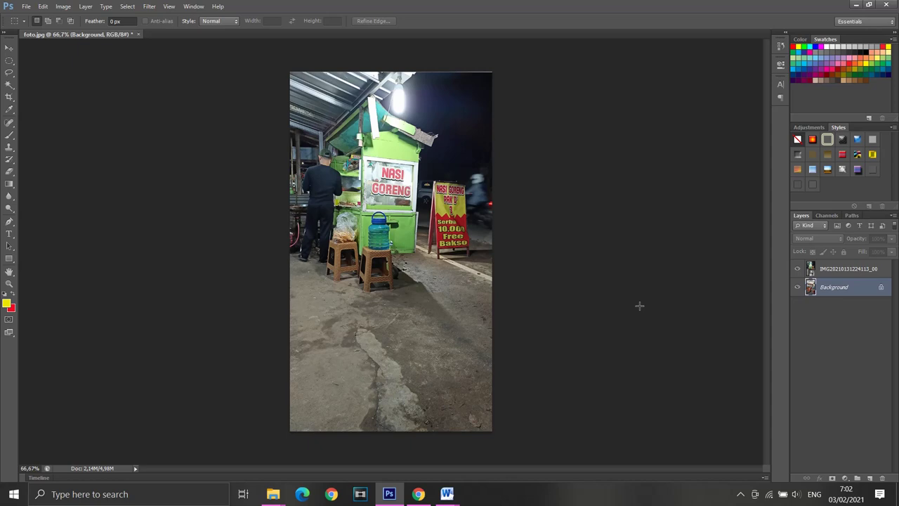
left_click(751, 495)
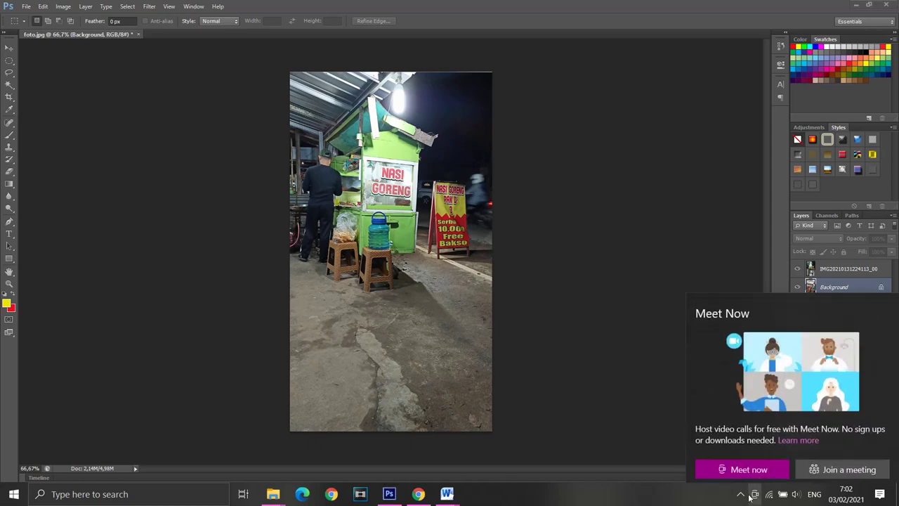
left_click(740, 494)
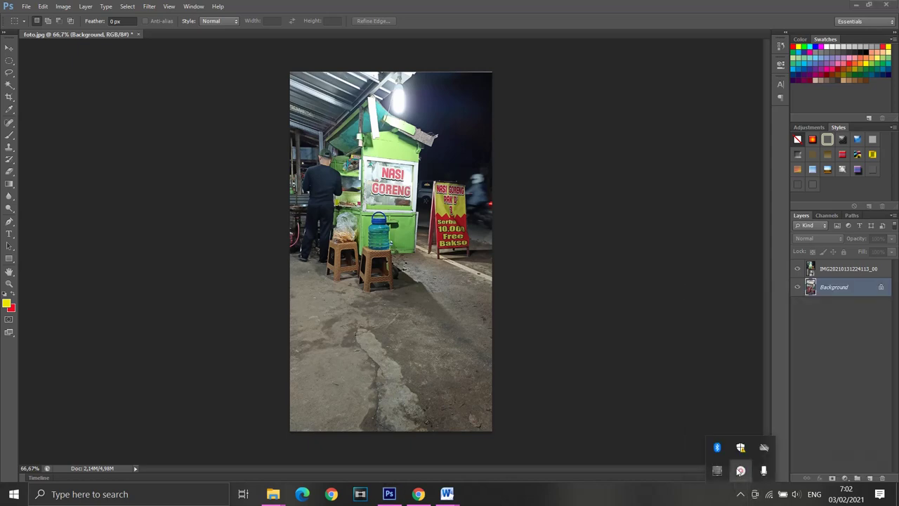